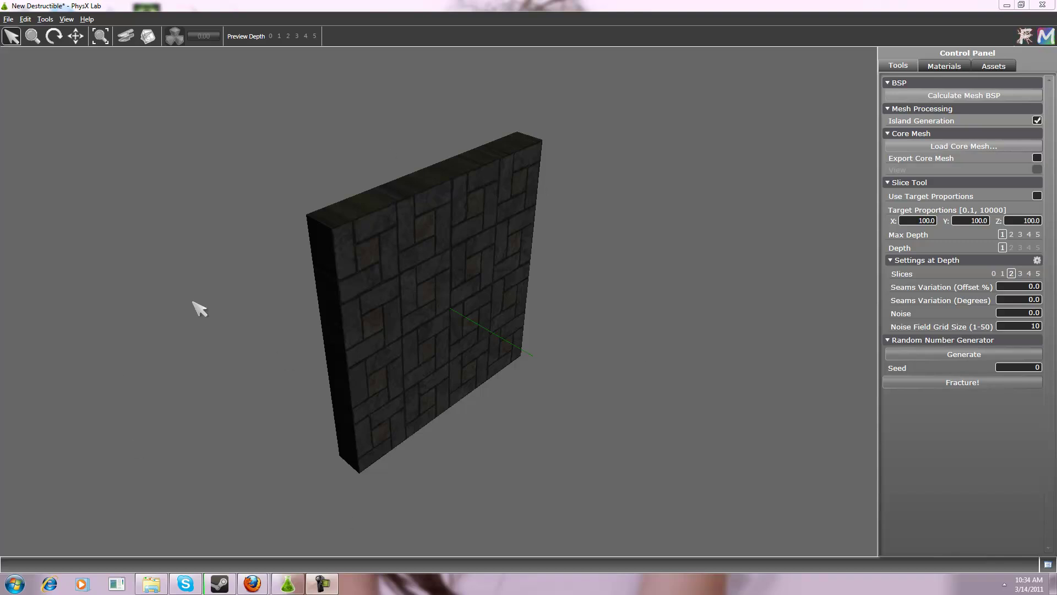
# - Start the cut-out fracture tool and load wall_fm from the DestructionSamples\Wall folder as the fracture map
pyautogui.click(146, 36)
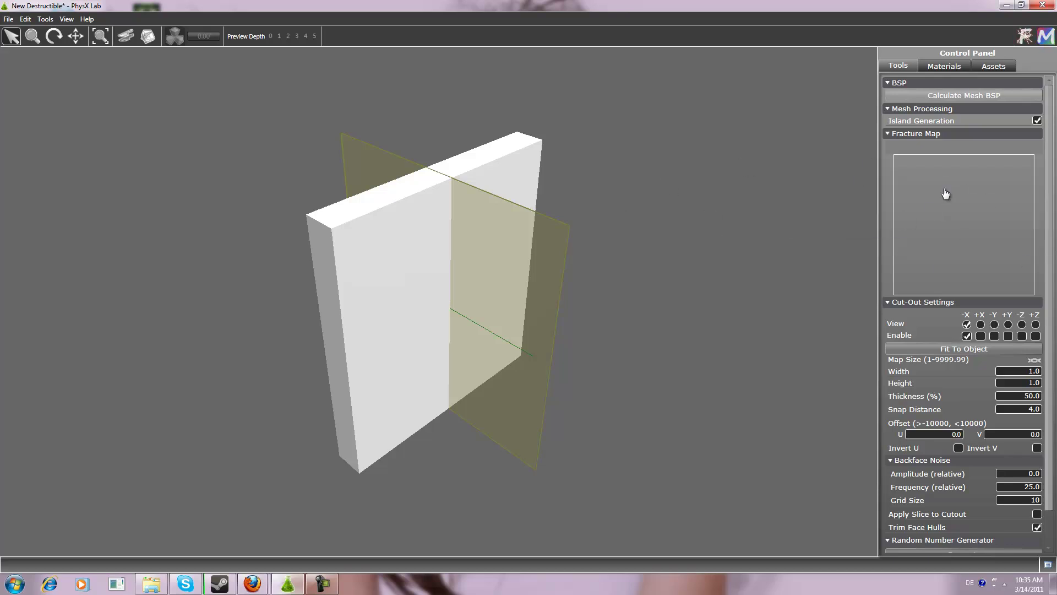
pyautogui.click(976, 210)
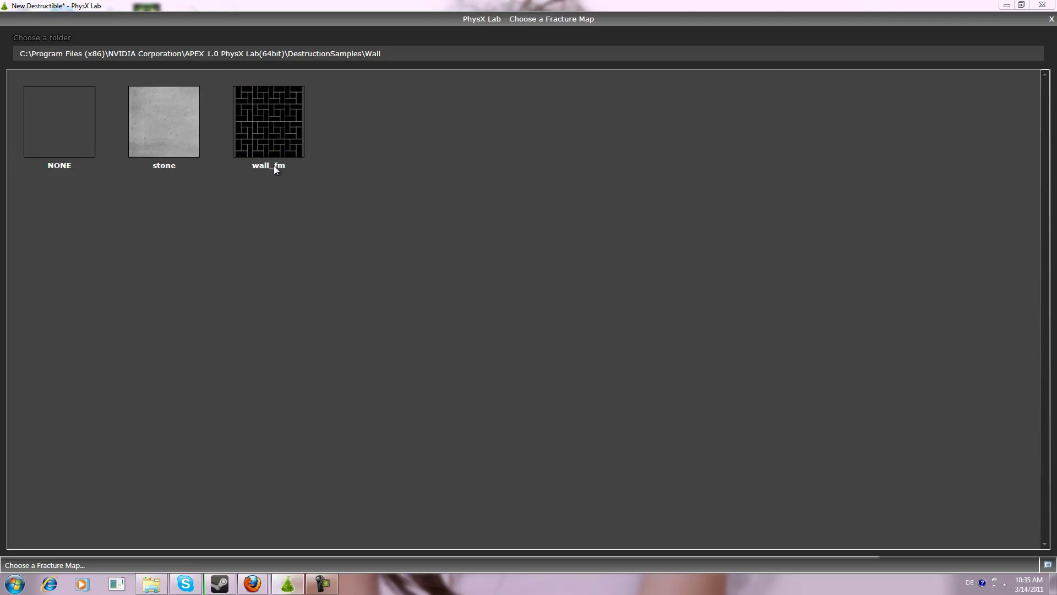
pyautogui.click(349, 60)
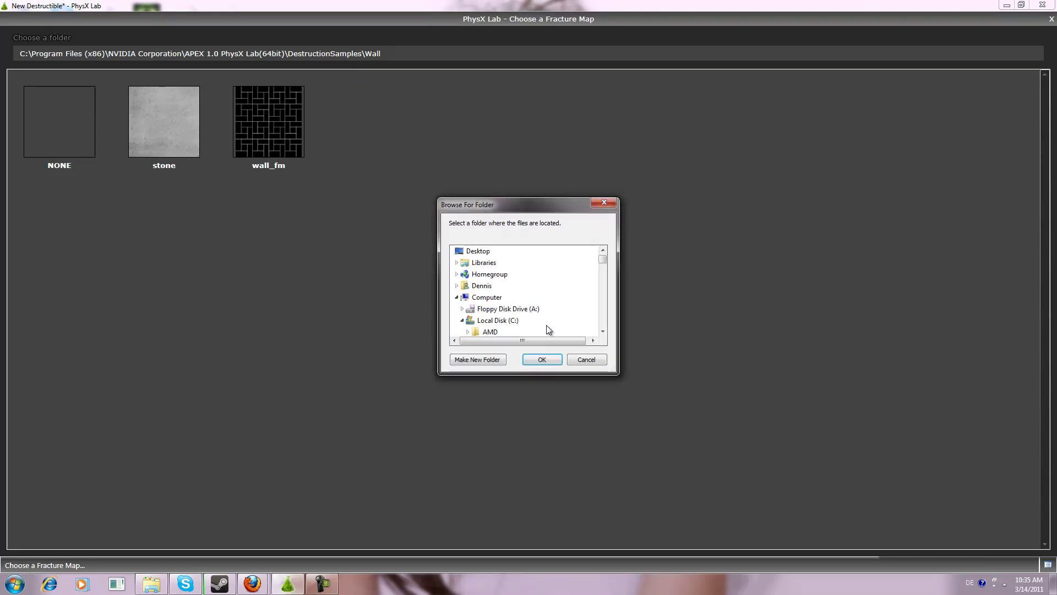
pyautogui.click(579, 361)
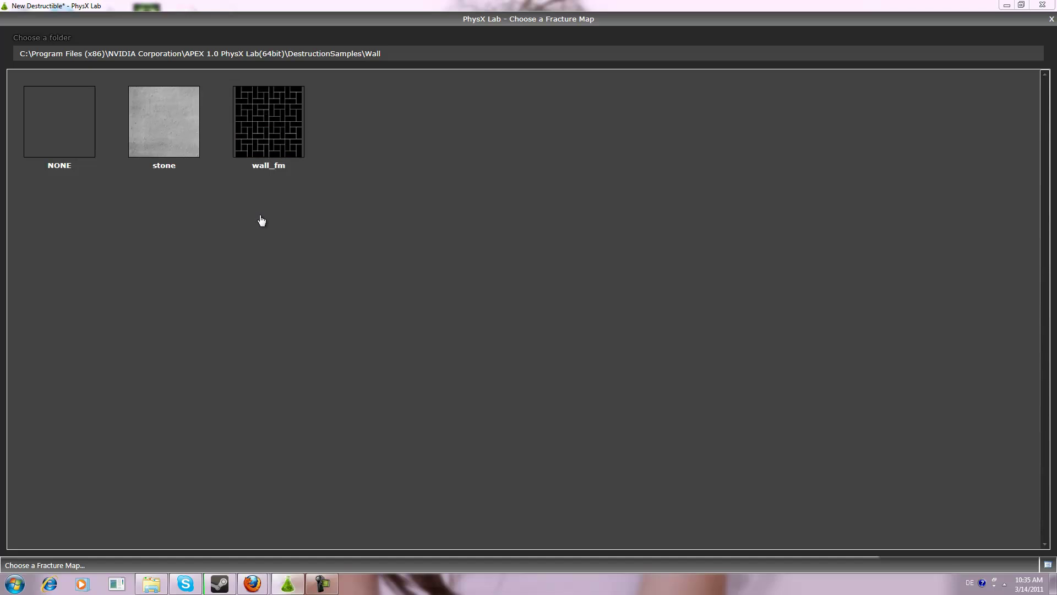
pyautogui.click(280, 116)
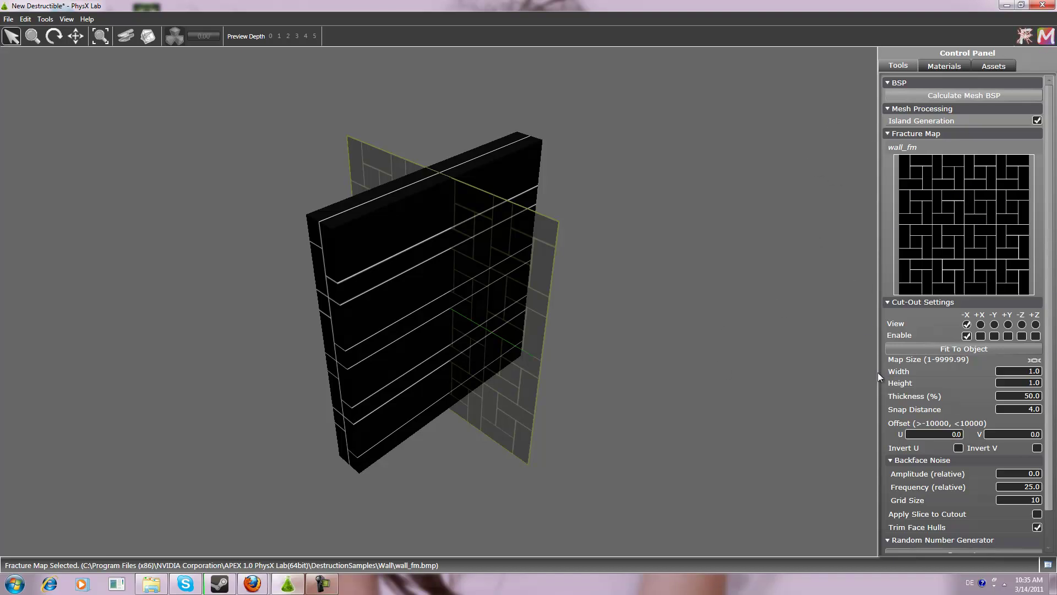
# - View the fracture map along -Y and enable the cut-out in the -Y direction only
pyautogui.moveTo(997, 337)
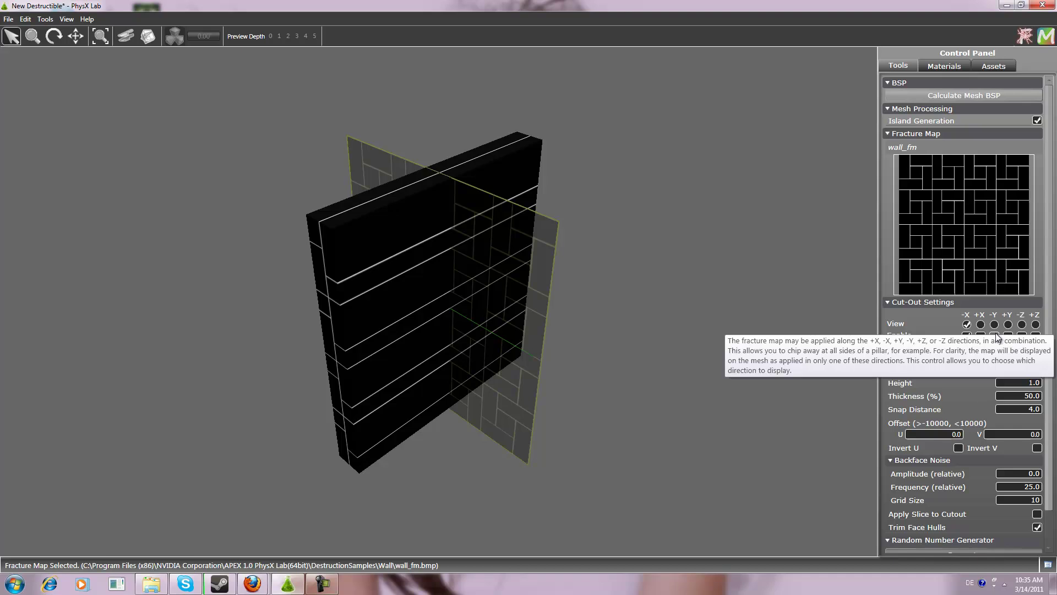
pyautogui.click(995, 325)
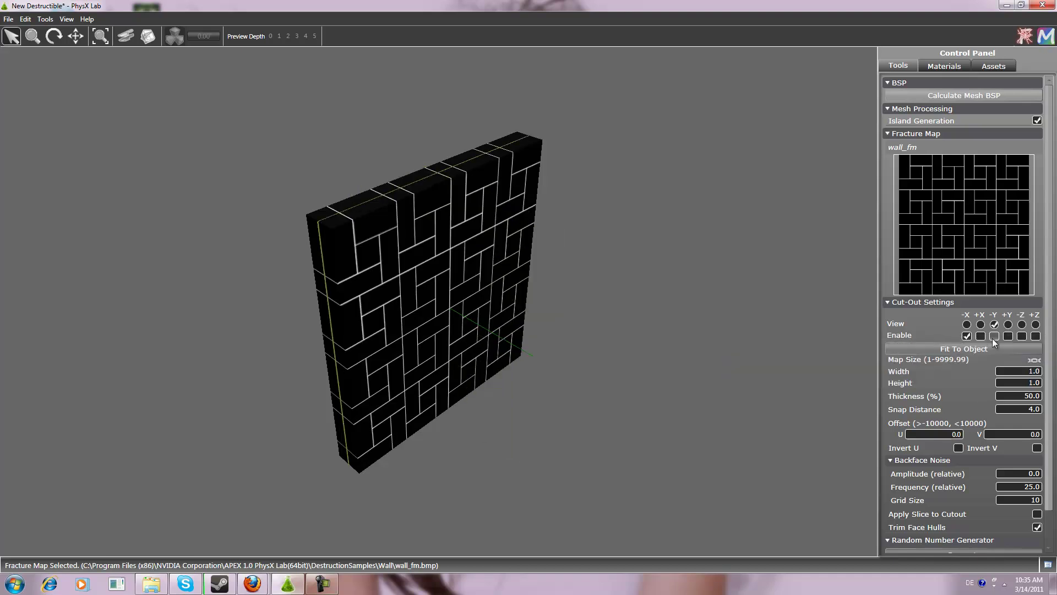
pyautogui.click(994, 336)
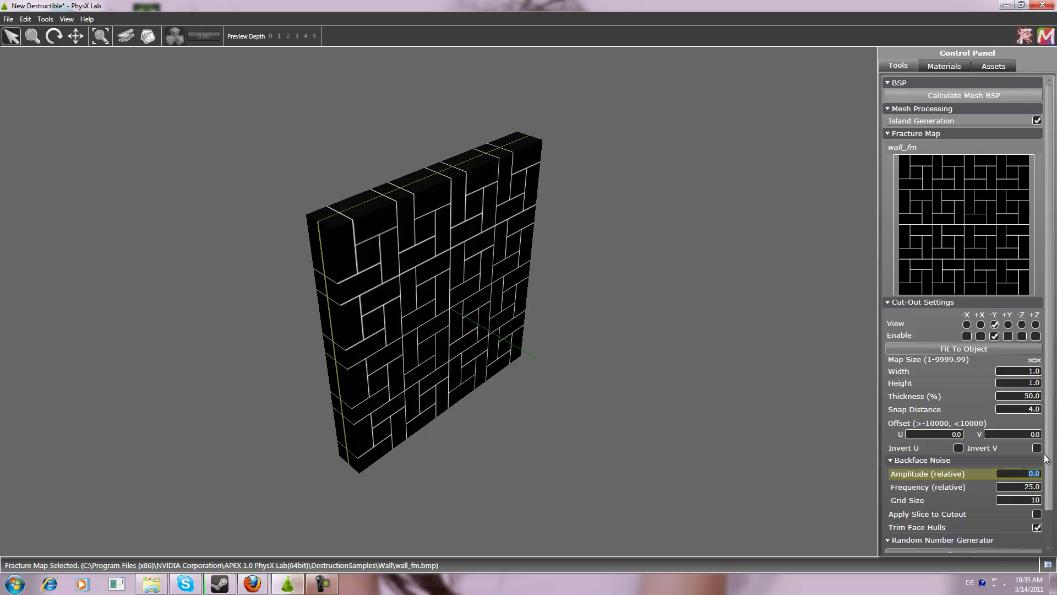
# - Set the backface noise amplitude to 3.0 and enable Invert V for the fracture map
pyautogui.write('3')
pyautogui.write('.0')
pyautogui.click(1037, 448)
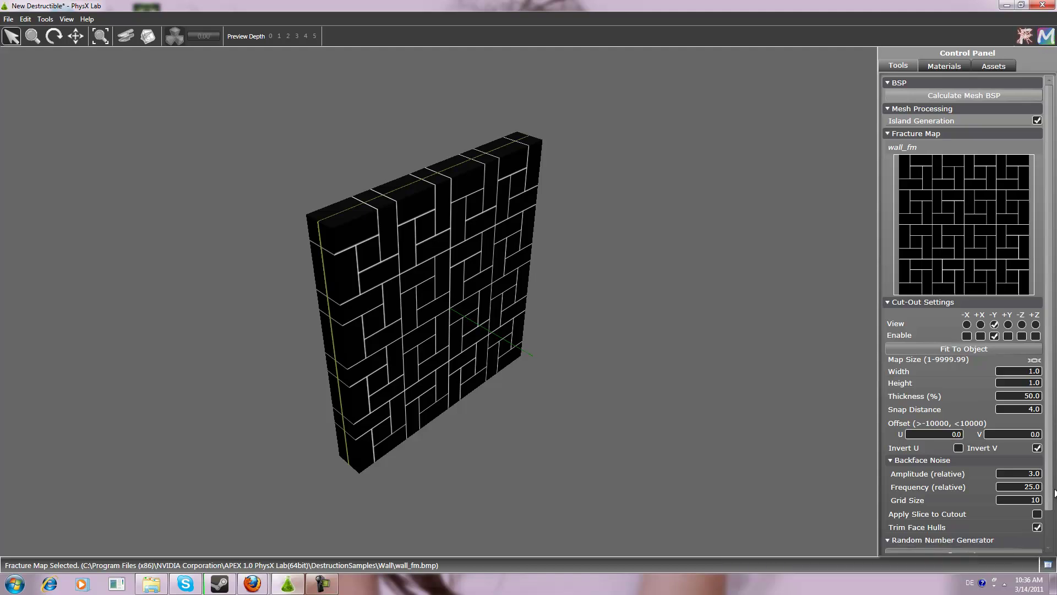
# - Turn off Trim Face Hulls and generate a new random seed for the cut-out
pyautogui.scroll(-2, 1042, 546)
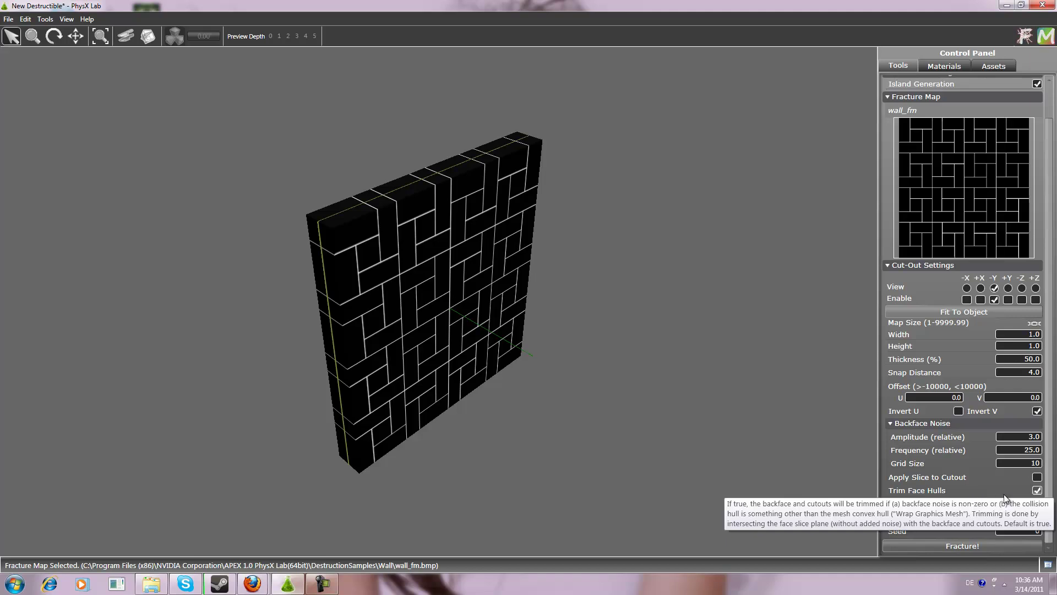
pyautogui.click(1036, 490)
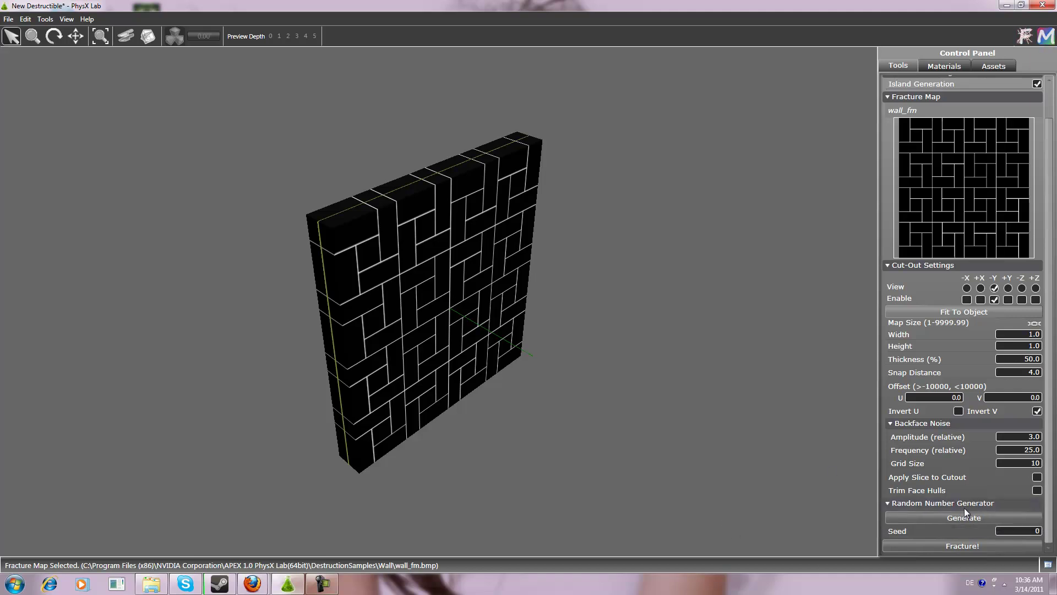
pyautogui.click(1018, 519)
# - Calculate the mesh BSP and fracture the wall with the current cut-out settings
pyautogui.moveTo(1050, 480); pyautogui.dragTo(1052, 213)
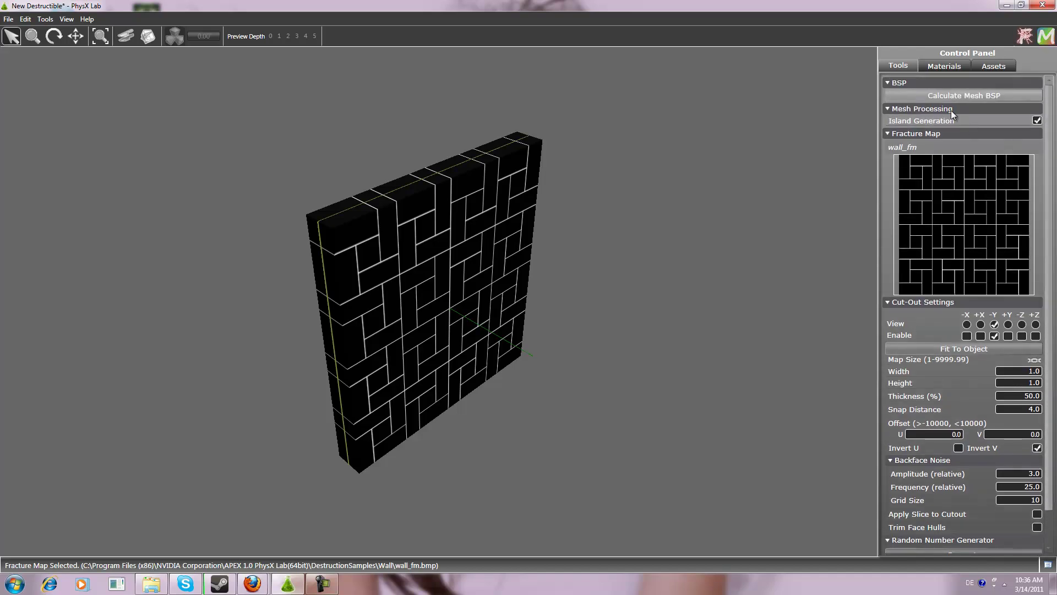
pyautogui.click(965, 94)
pyautogui.moveTo(1048, 309); pyautogui.dragTo(1032, 380)
pyautogui.click(947, 551)
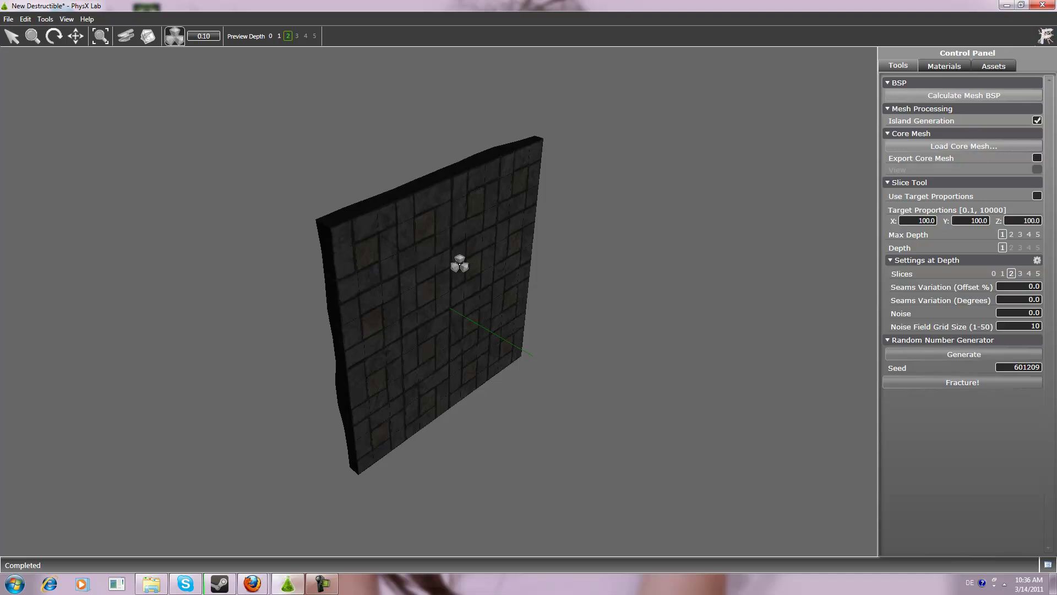
# - Preview the fractured wall at depths 0, 1 and 2, exploding the chunks apart to examine the pieces
pyautogui.click(271, 36)
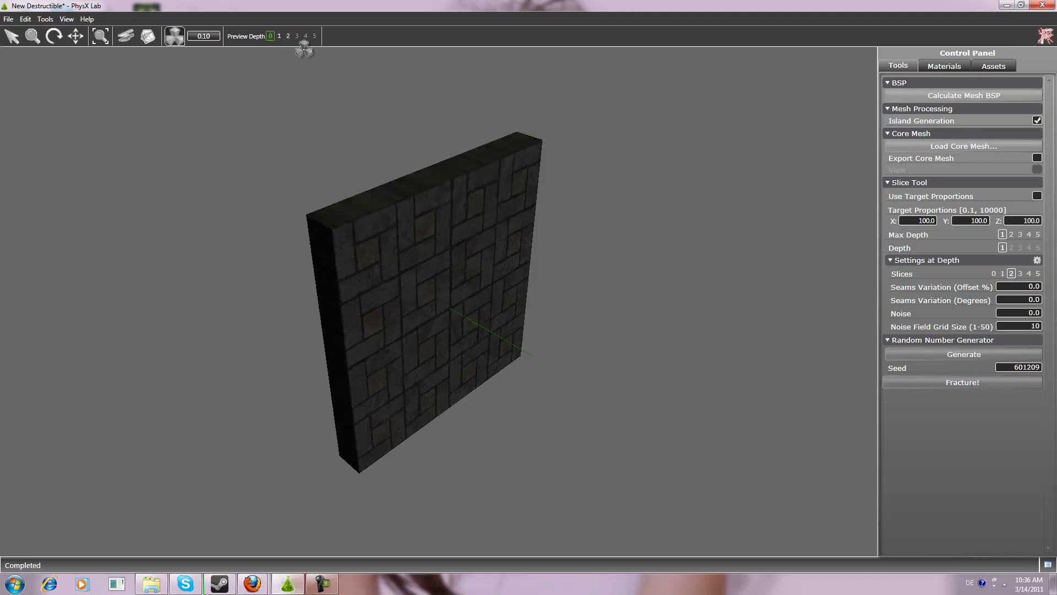
pyautogui.click(279, 37)
pyautogui.moveTo(458, 250); pyautogui.dragTo(382, 214)
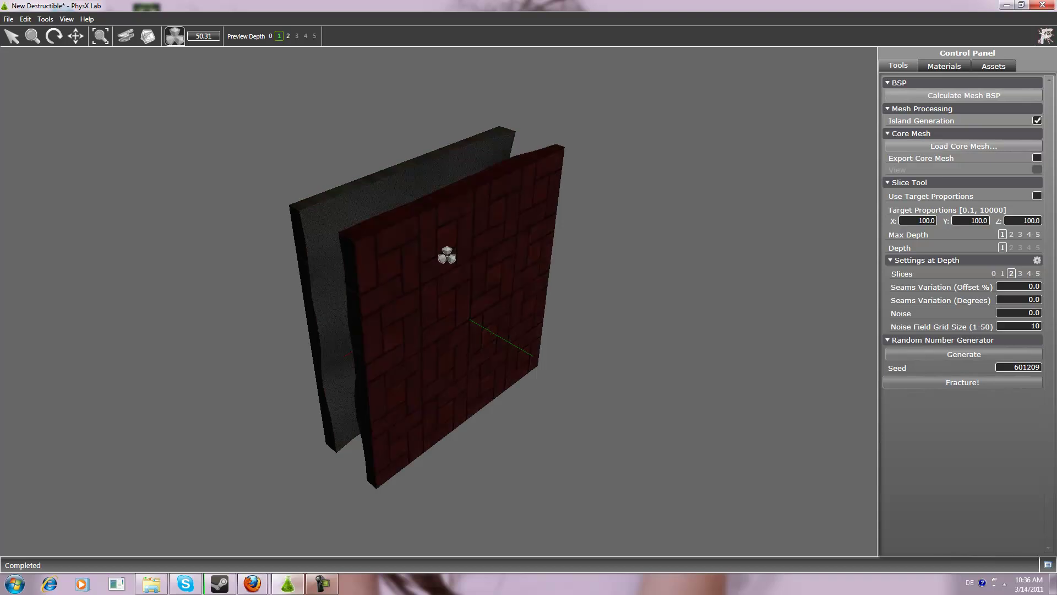
pyautogui.click(288, 36)
pyautogui.moveTo(427, 287); pyautogui.dragTo(389, 317)
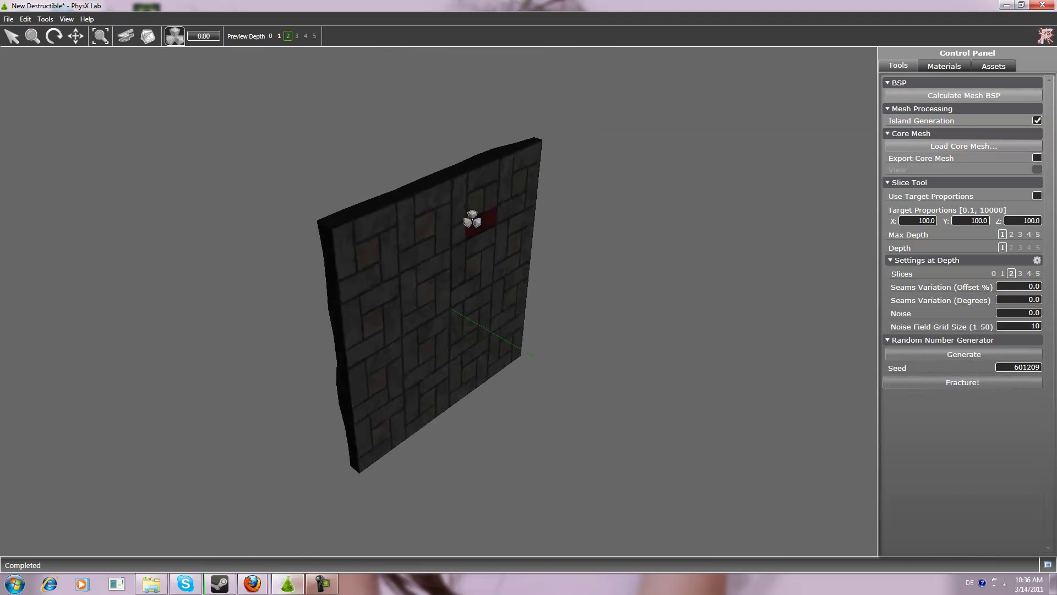
pyautogui.moveTo(559, 190); pyautogui.dragTo(266, 389)
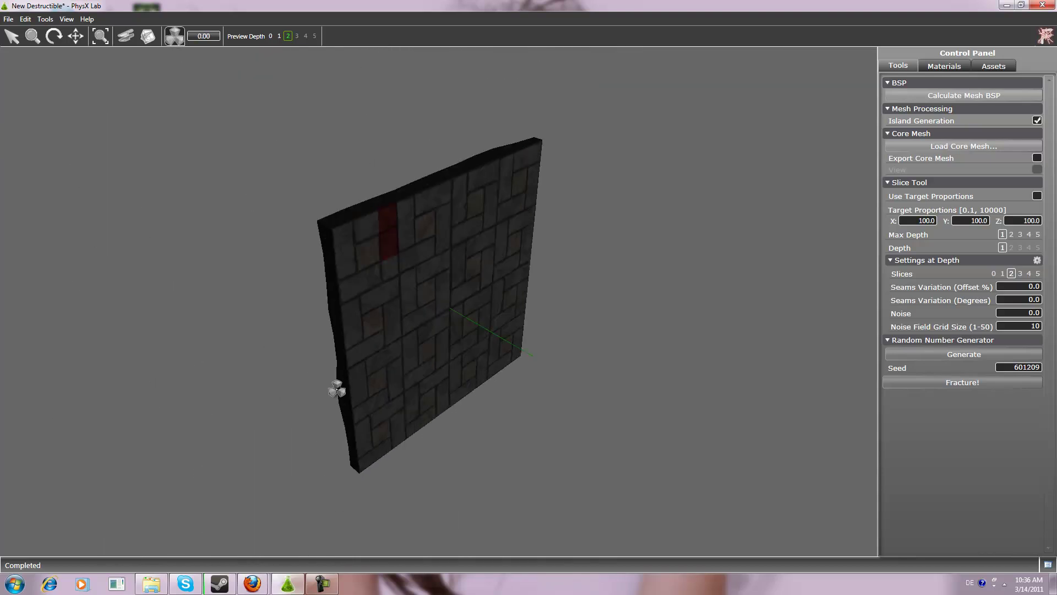
# - At preview depth 1, explode the two slabs apart and set the rear slab to Don't fracture
pyautogui.click(271, 36)
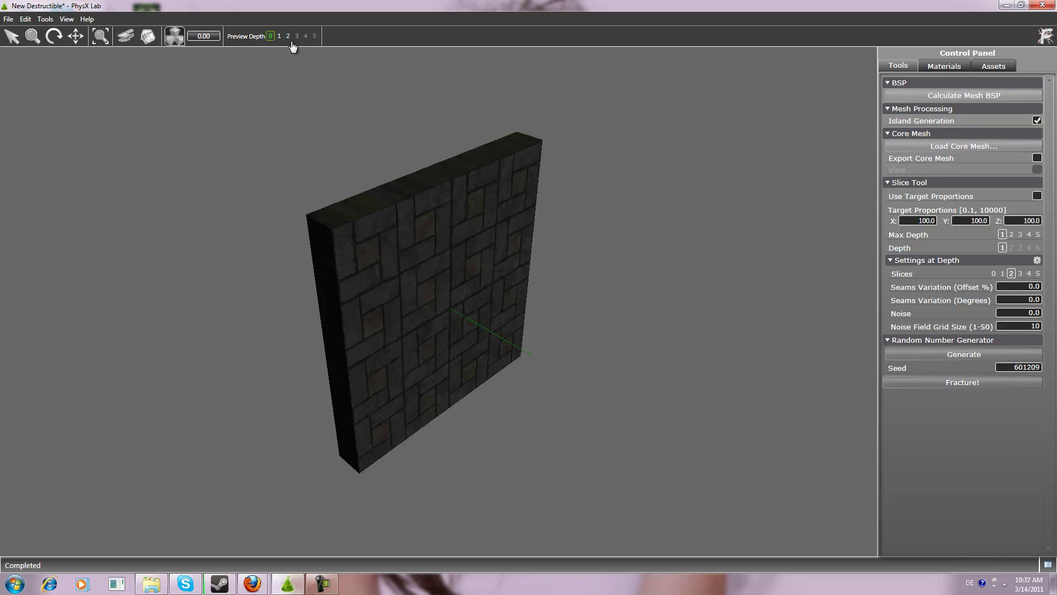
pyautogui.click(279, 36)
pyautogui.moveTo(439, 227); pyautogui.dragTo(683, 339)
pyautogui.click(427, 185)
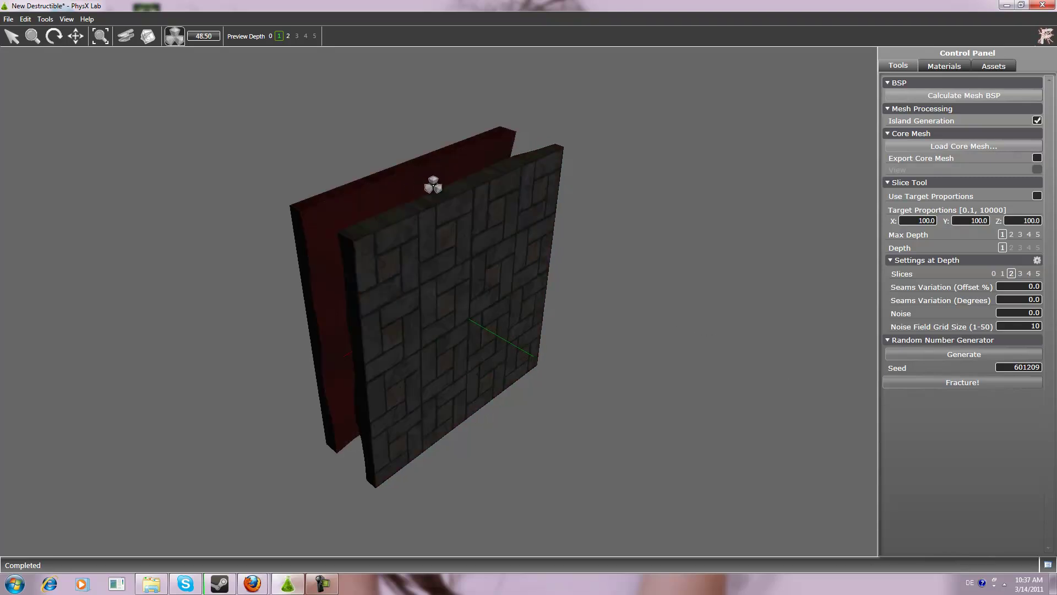
pyautogui.click(995, 66)
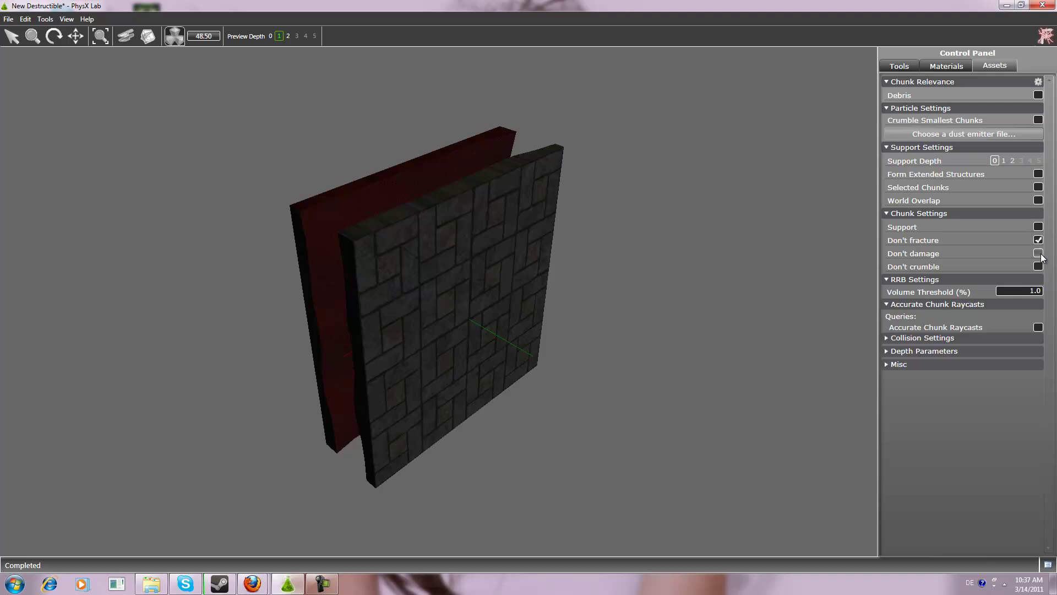
# - Set the front slab to Don't damage and enable World Overlap in the support settings
pyautogui.click(456, 212)
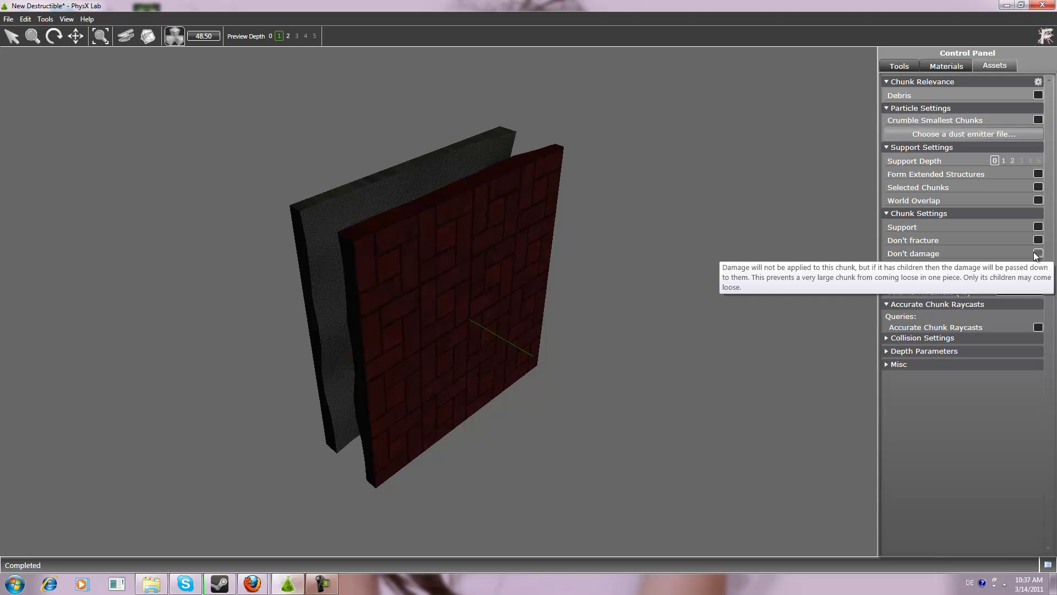
pyautogui.click(375, 213)
pyautogui.moveTo(460, 193); pyautogui.dragTo(1, 59)
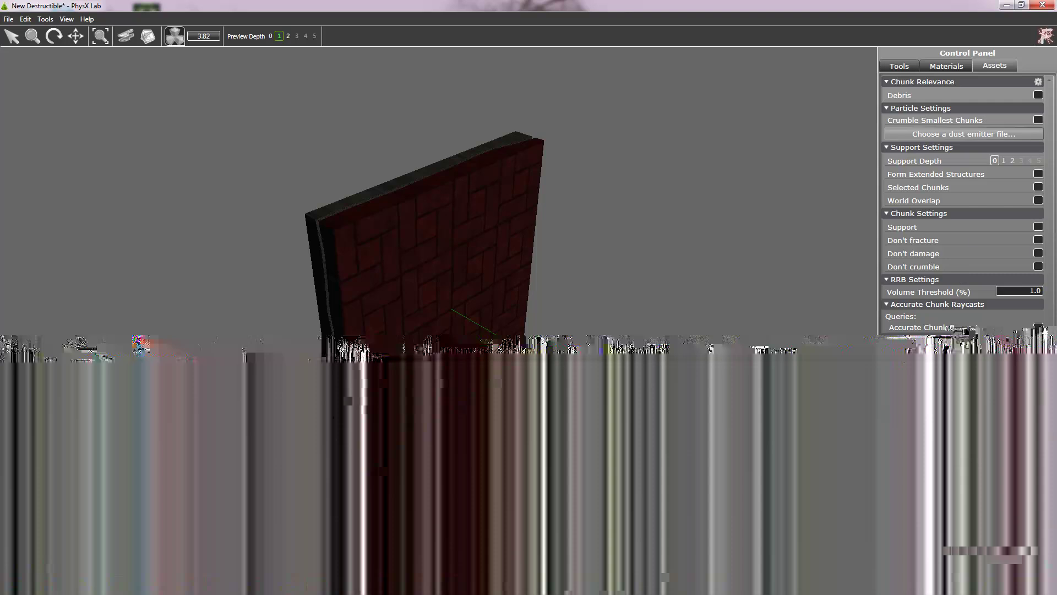
pyautogui.click(1038, 253)
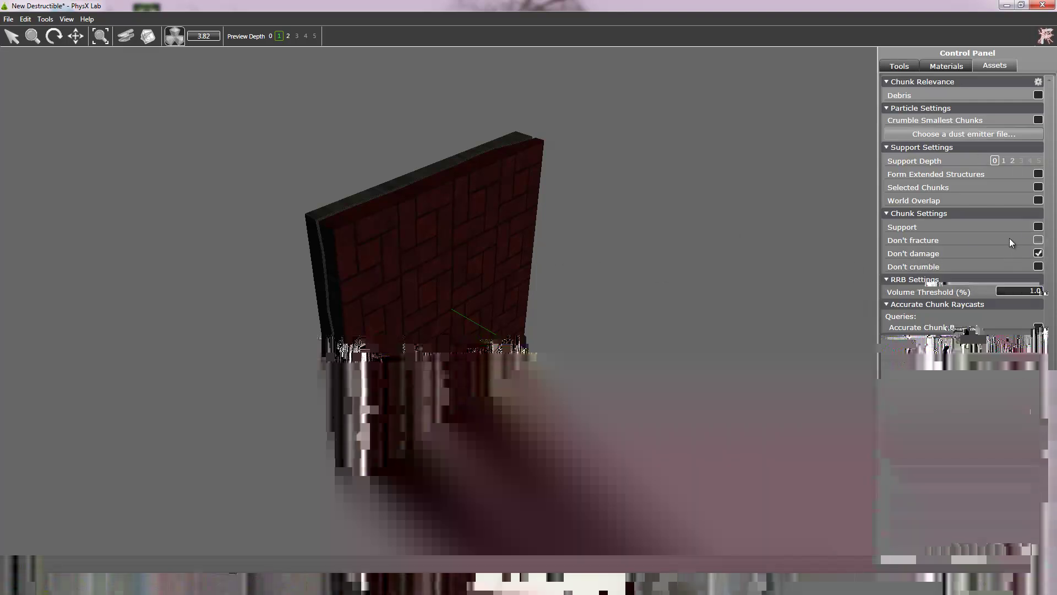
pyautogui.click(1038, 201)
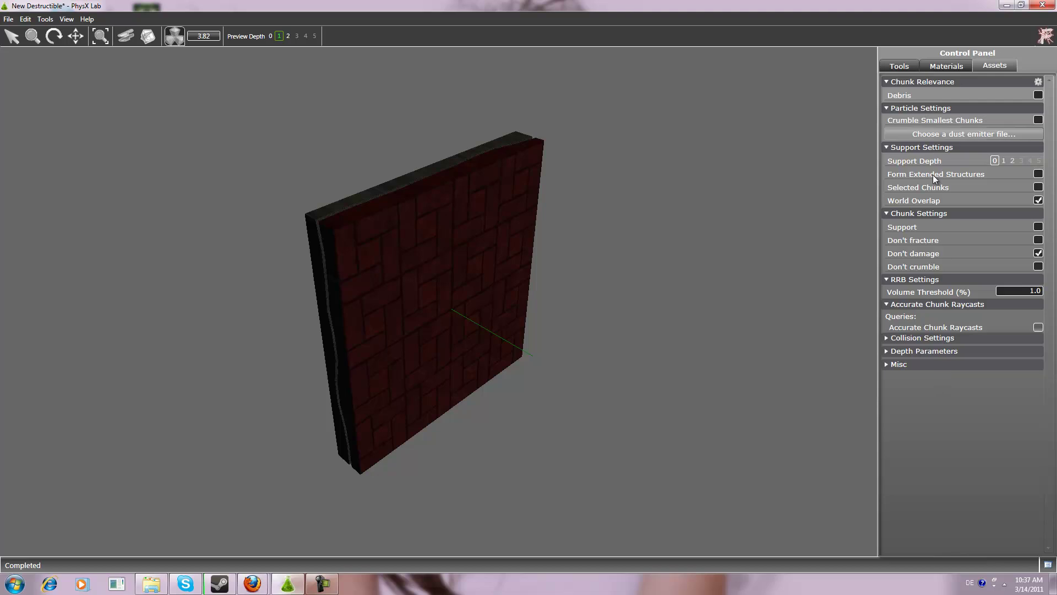
# - Set Material #26 as the interior material, and explode and rejoin the slabs to inspect their inner faces
pyautogui.click(943, 67)
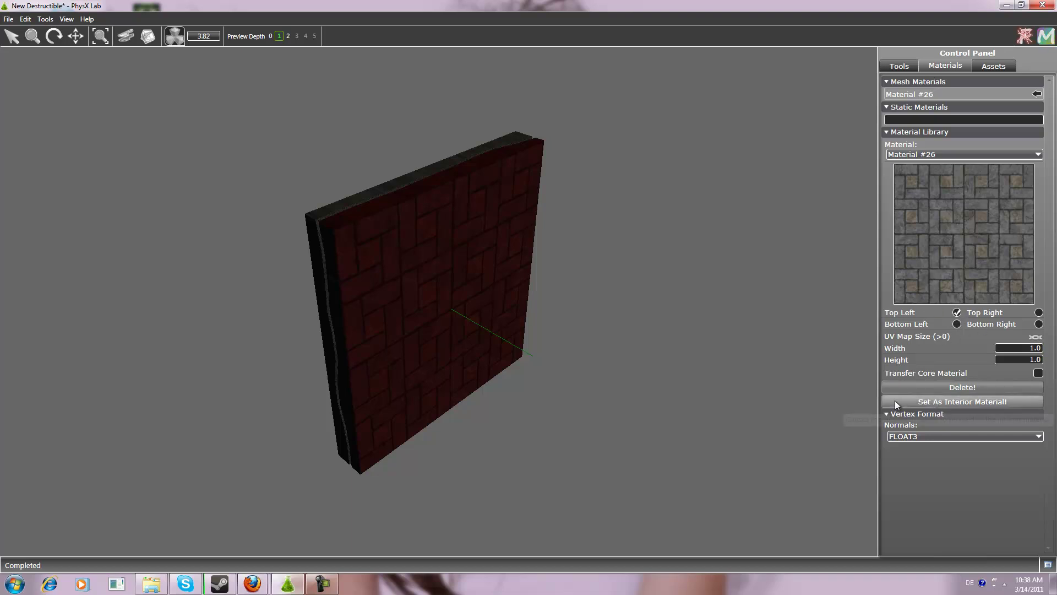
pyautogui.click(929, 401)
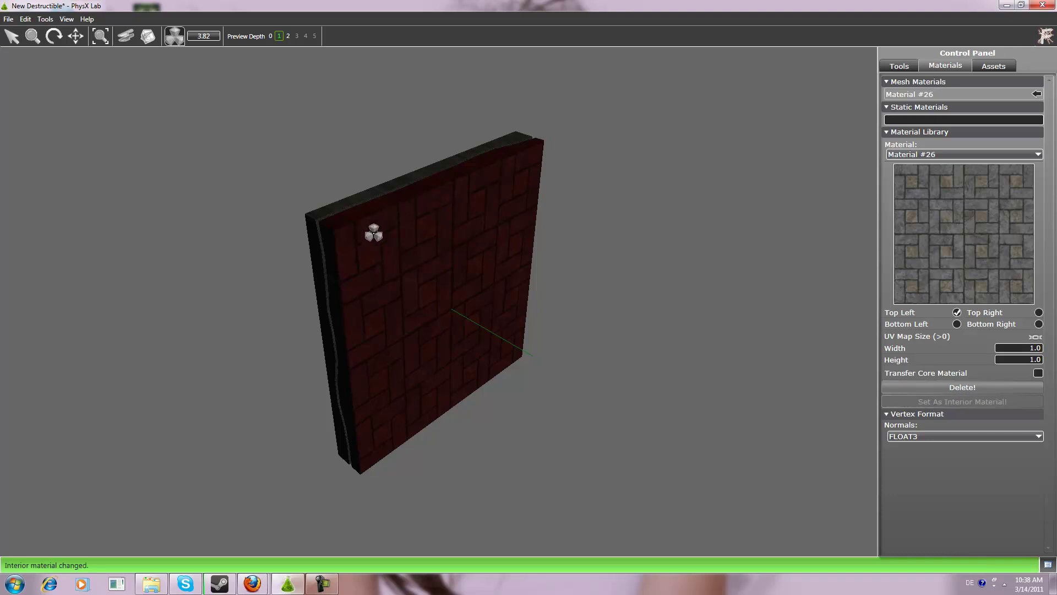
pyautogui.moveTo(397, 243); pyautogui.dragTo(820, 432)
pyautogui.moveTo(505, 286); pyautogui.dragTo(21, 191)
# - Export the wall to the Desktop as an APEX Destructible Asset, XML (*.apx) named cool_apex_destructible, proceeding with the existing fracture data
pyautogui.click(8, 19)
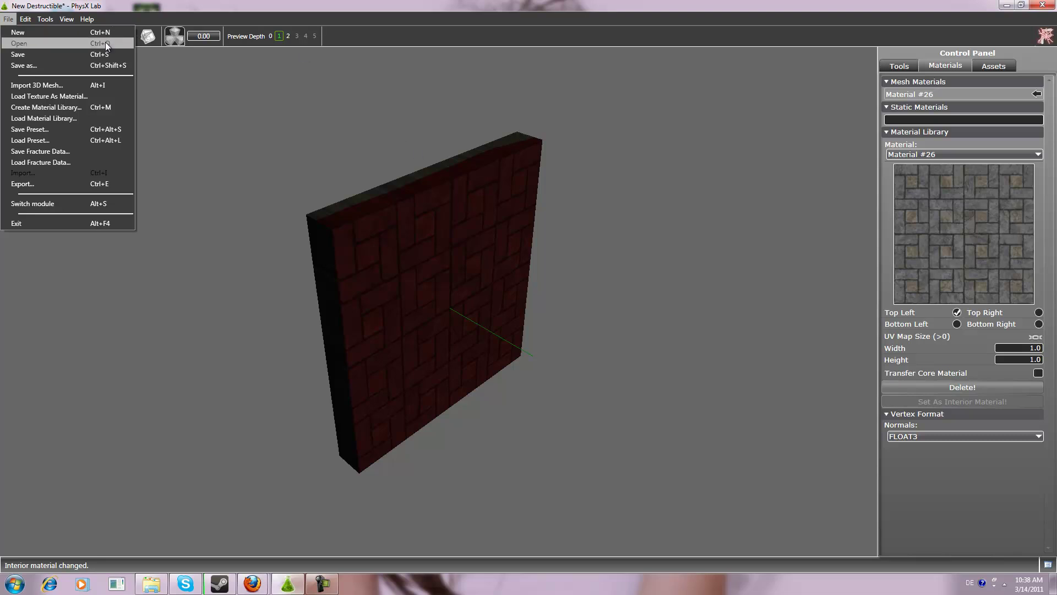
pyautogui.click(107, 186)
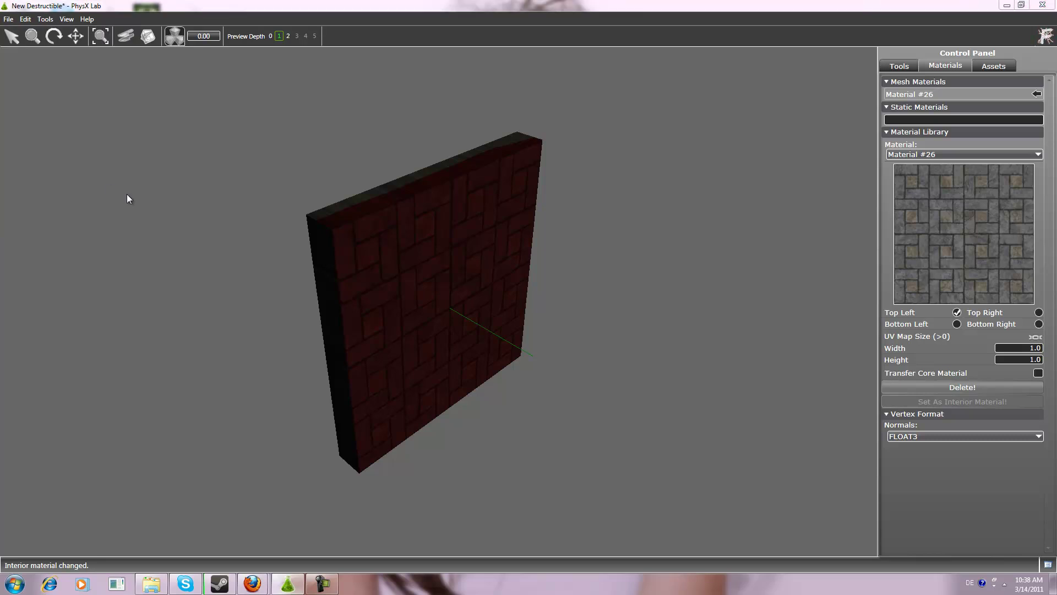
pyautogui.click(366, 125)
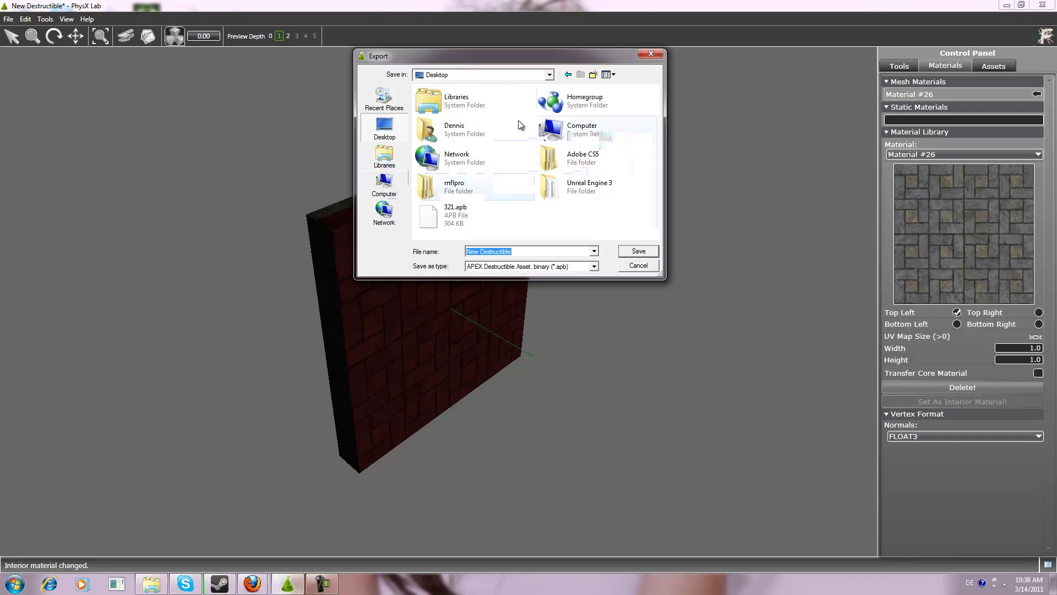
pyautogui.click(579, 267)
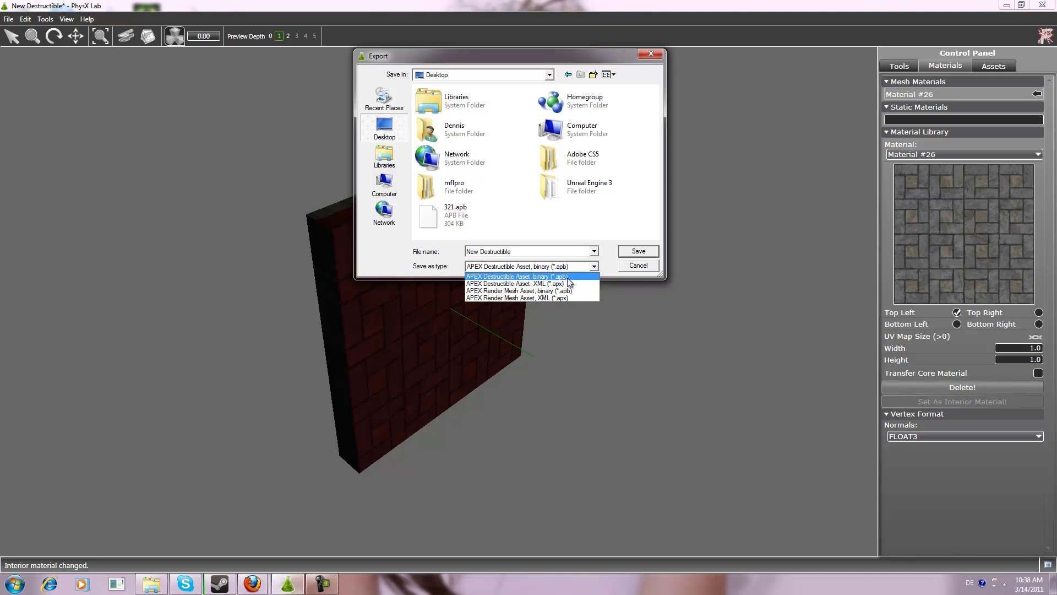
pyautogui.click(539, 284)
pyautogui.click(518, 252)
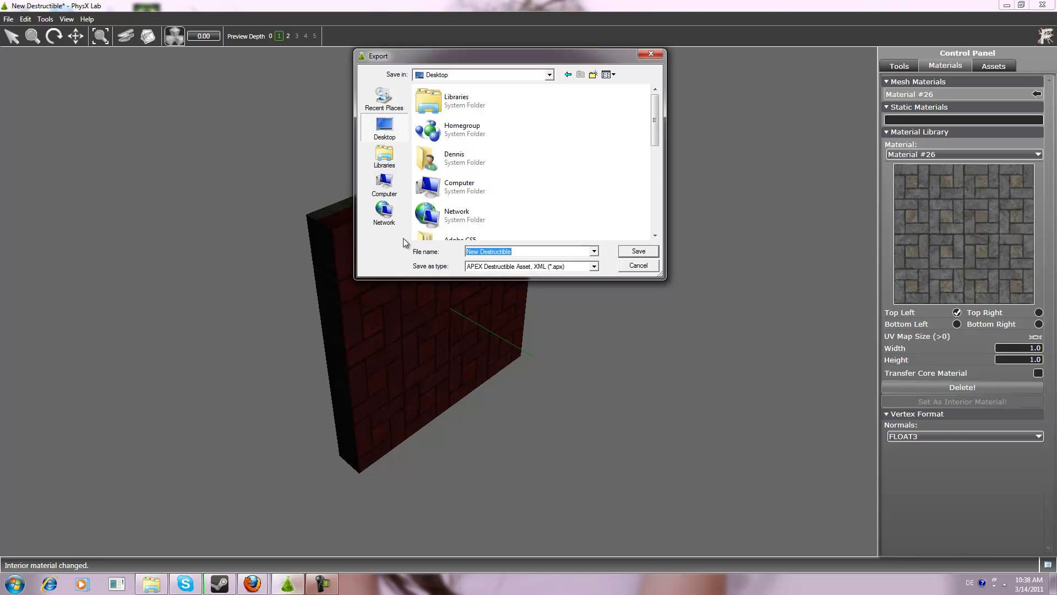
pyautogui.write('cool_apex_d')
pyautogui.click(651, 250)
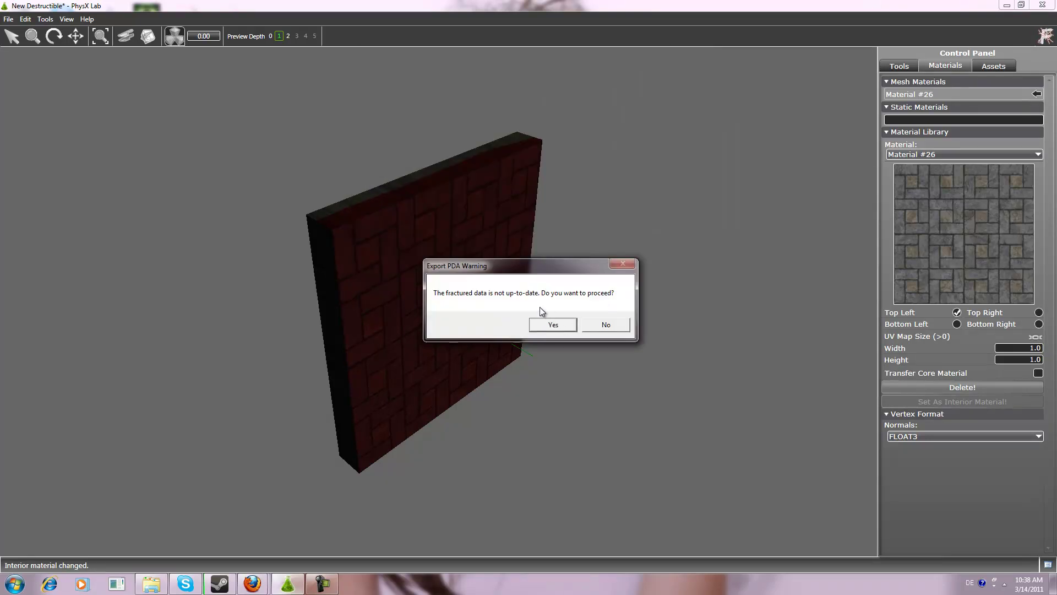
pyautogui.click(553, 317)
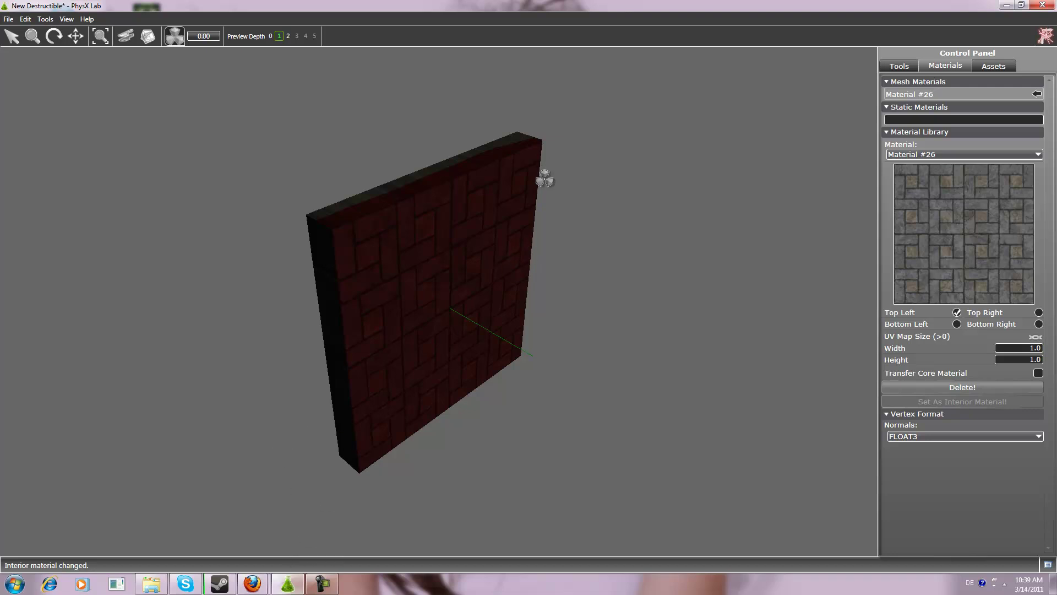
# - Switch to the desktop and move the exported cool_apex_destructible.apx file to an empty area away from the other icons
pyautogui.click(1006, 6)
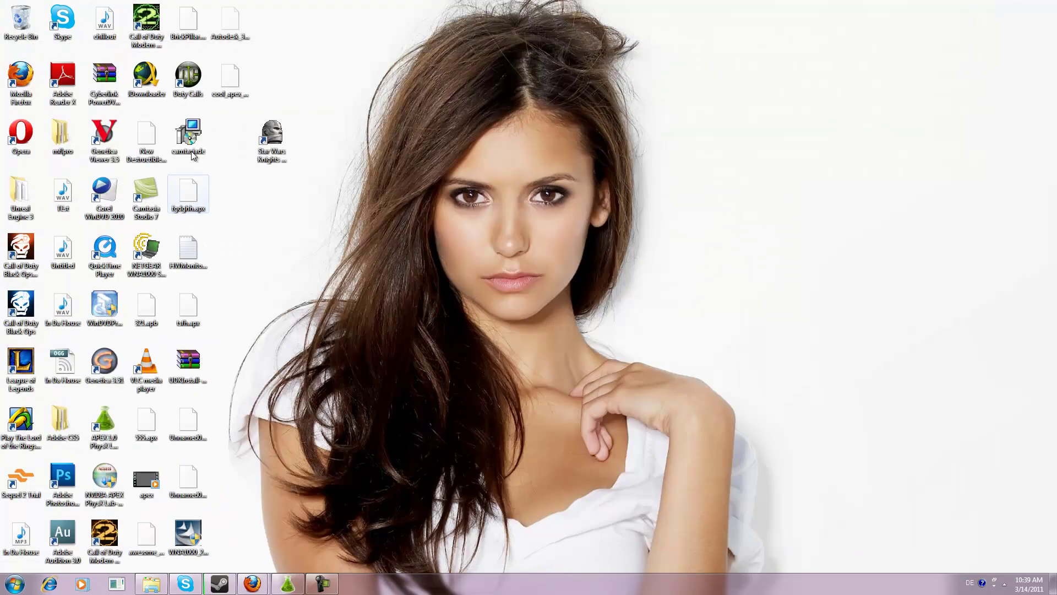
pyautogui.click(239, 72)
pyautogui.moveTo(233, 74); pyautogui.dragTo(985, 80)
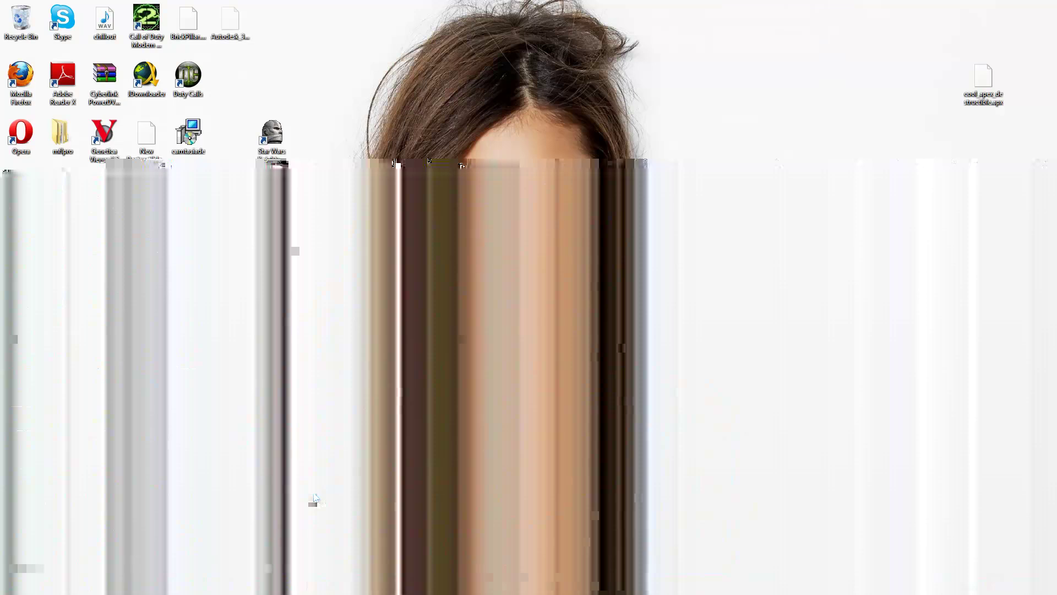
pyautogui.moveTo(848, 518); pyautogui.dragTo(562, 84)
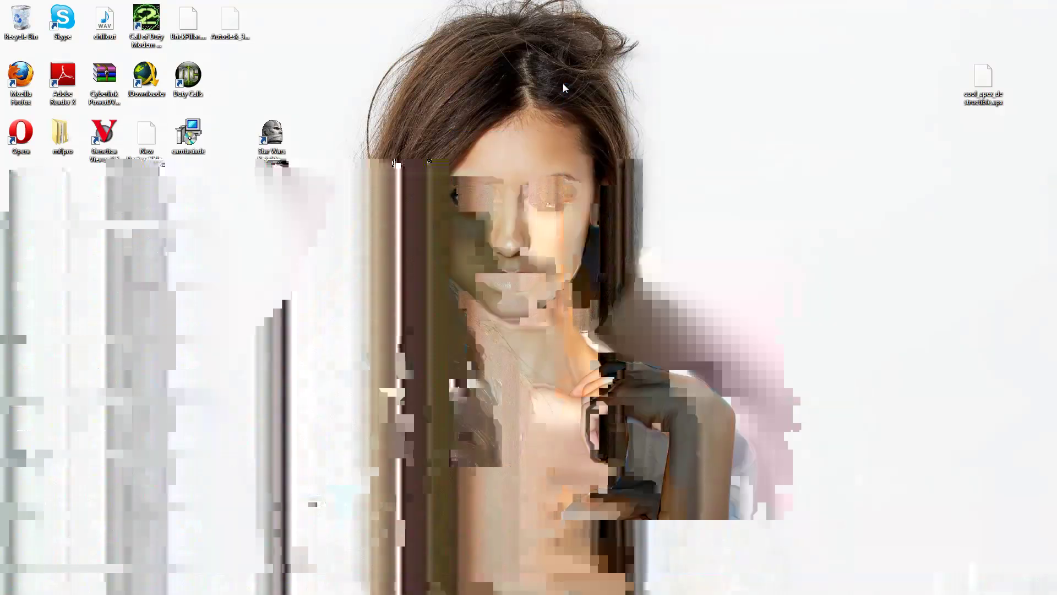